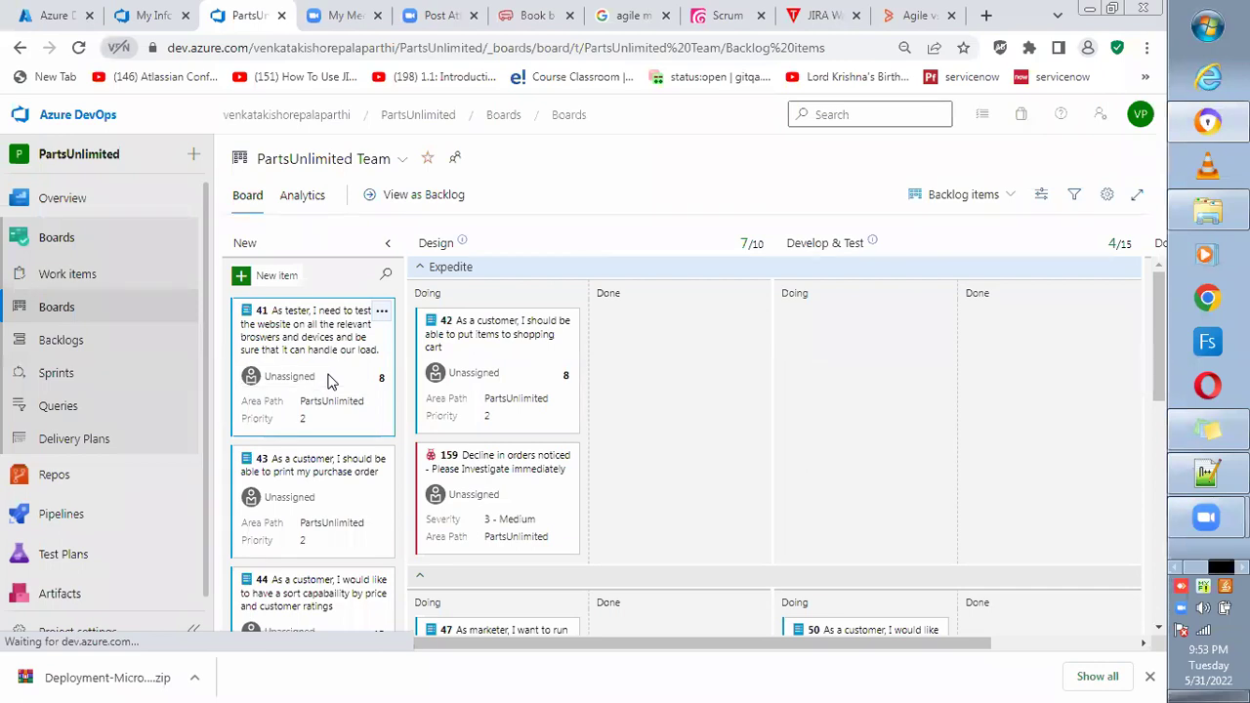
Step: Assign backlog item 41 to the listed team member and move its card through Design's Doing column into Done, in the Expedite lane
left_click(328, 381)
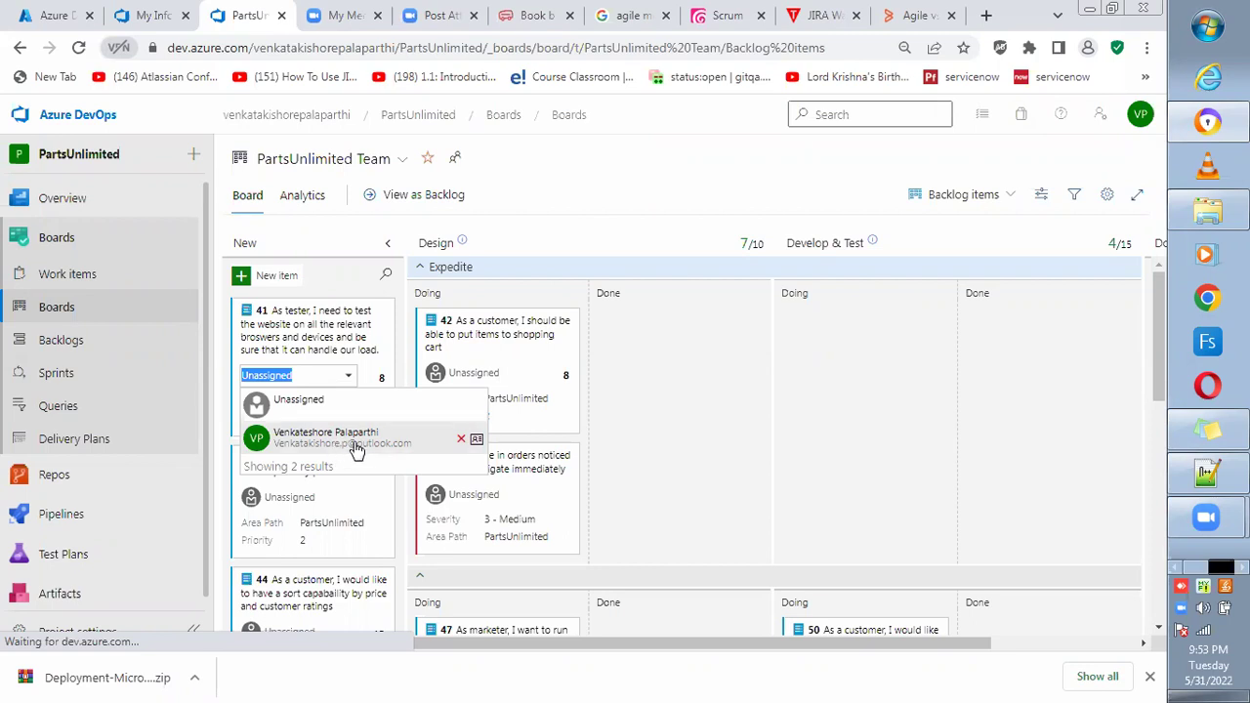
left_click(356, 444)
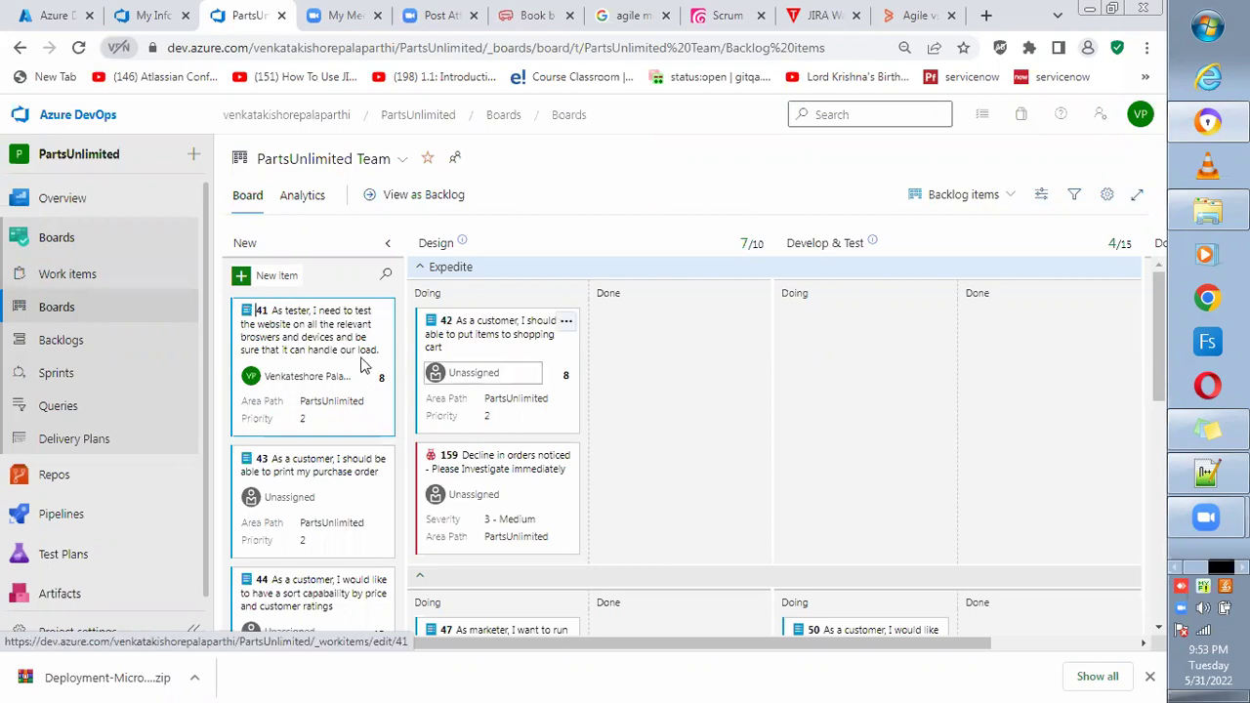
left_click_drag(322, 357, 513, 330)
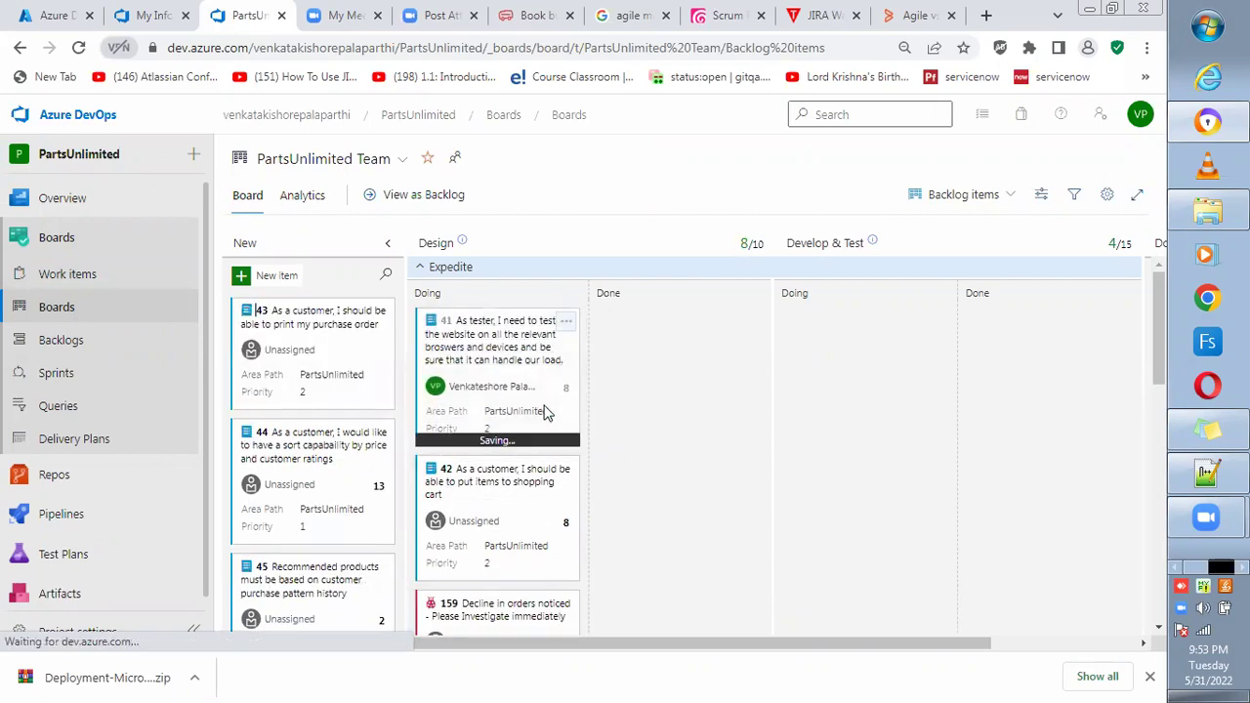
left_click_drag(469, 329, 663, 348)
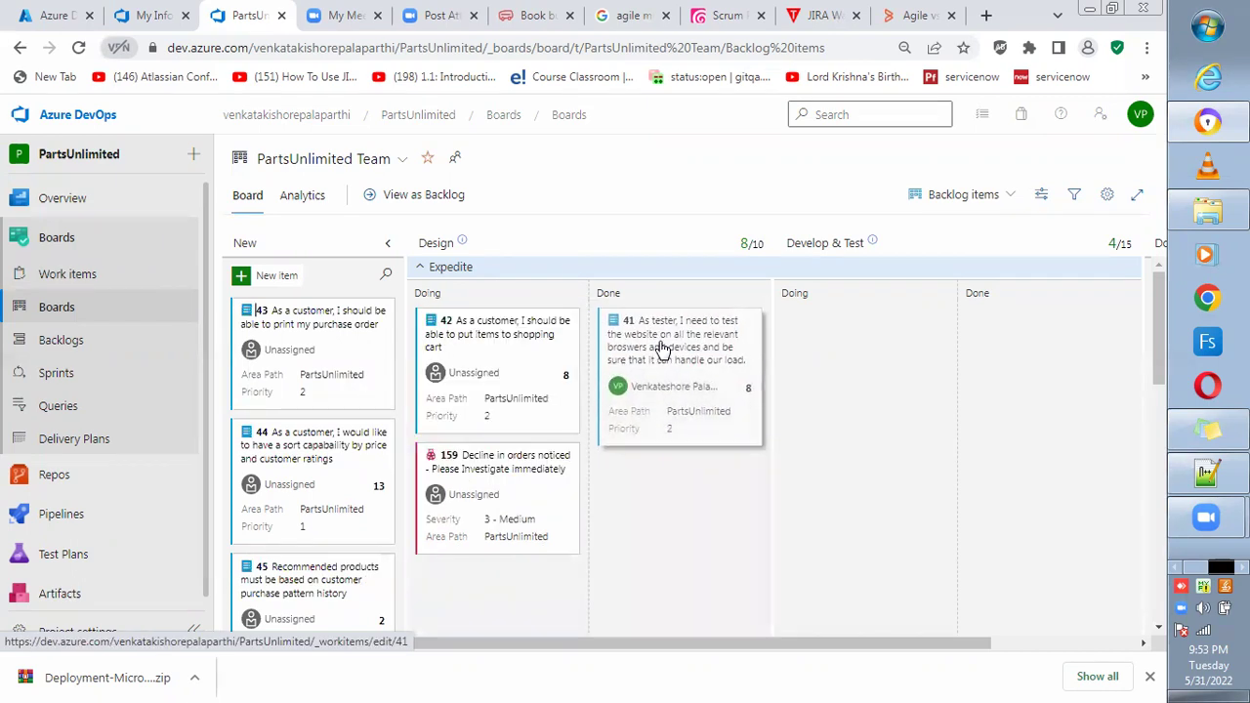
Step: Open backlog item 41 from the work items list and look through its available iterations
left_click(88, 276)
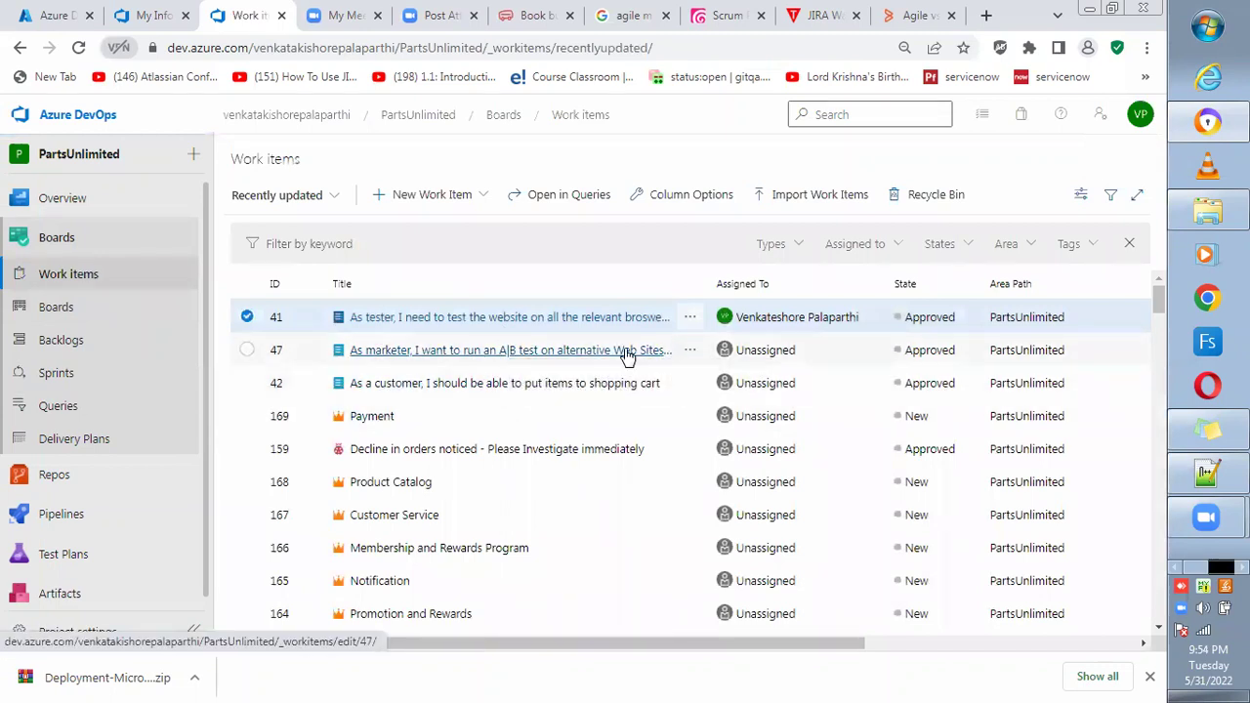
left_click(611, 318)
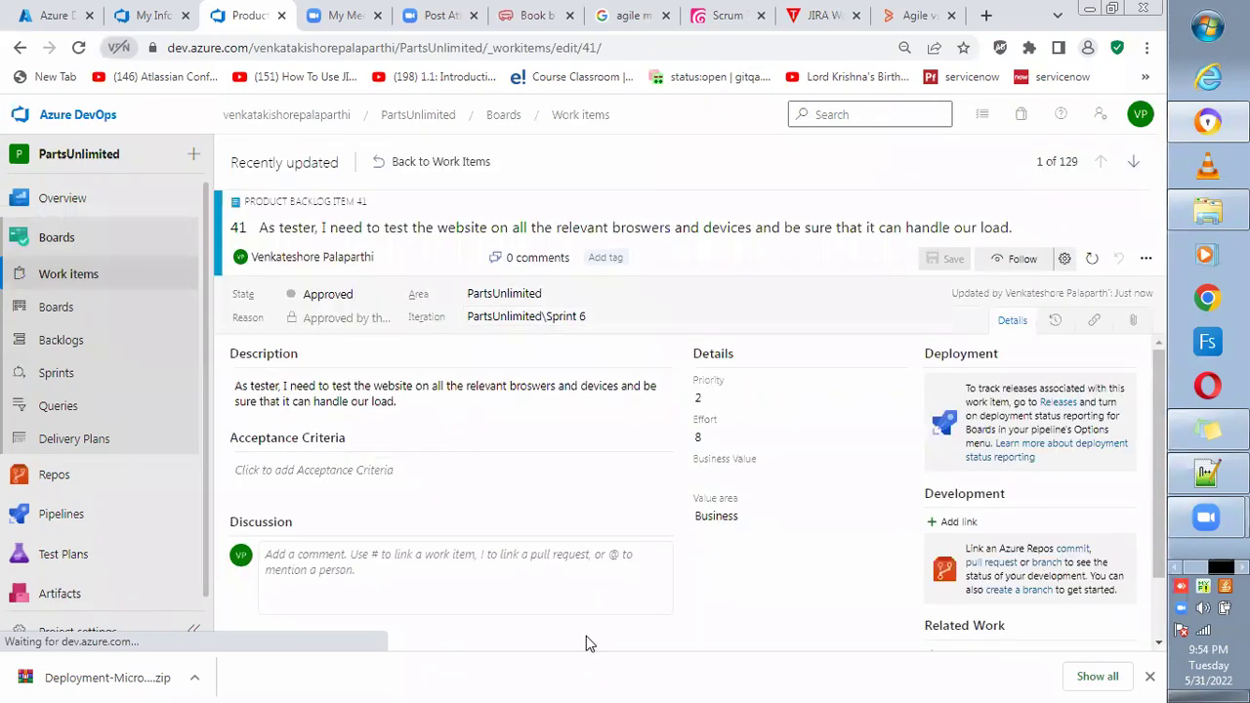
left_click(631, 315)
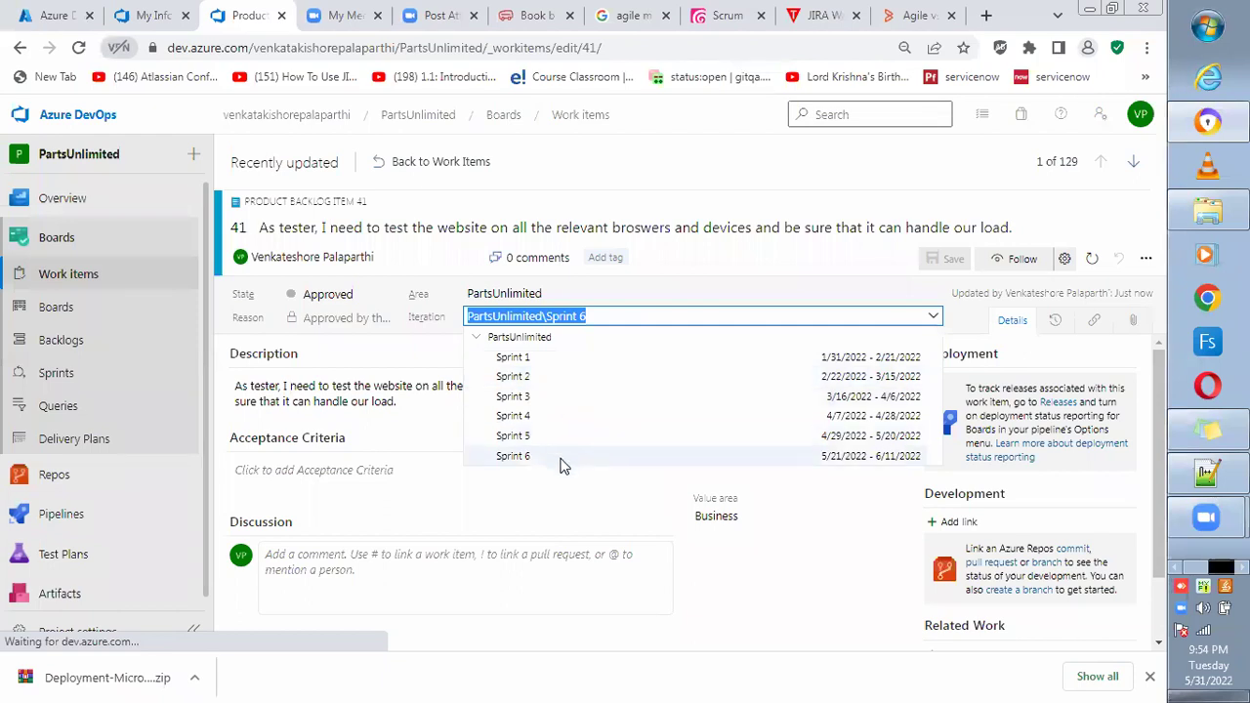
left_click(452, 363)
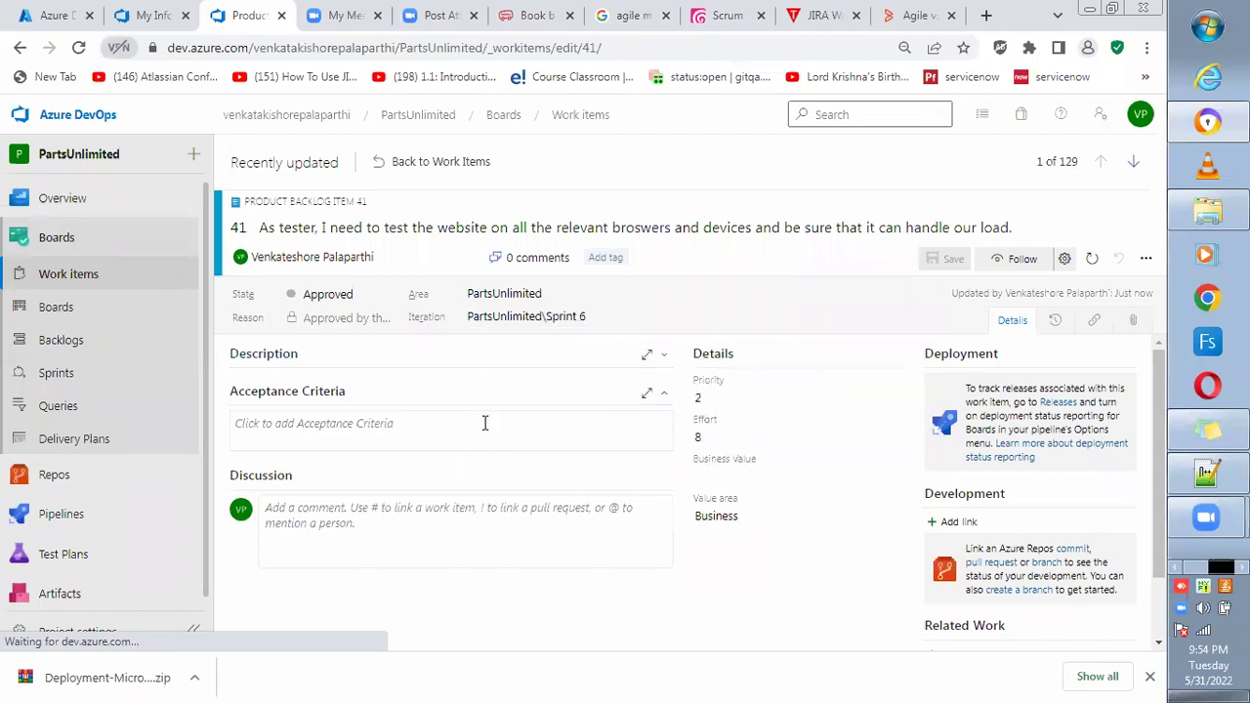
Step: Advance backlog item 41's state to Committed and on to Done, saving the item after each change
left_click(389, 296)
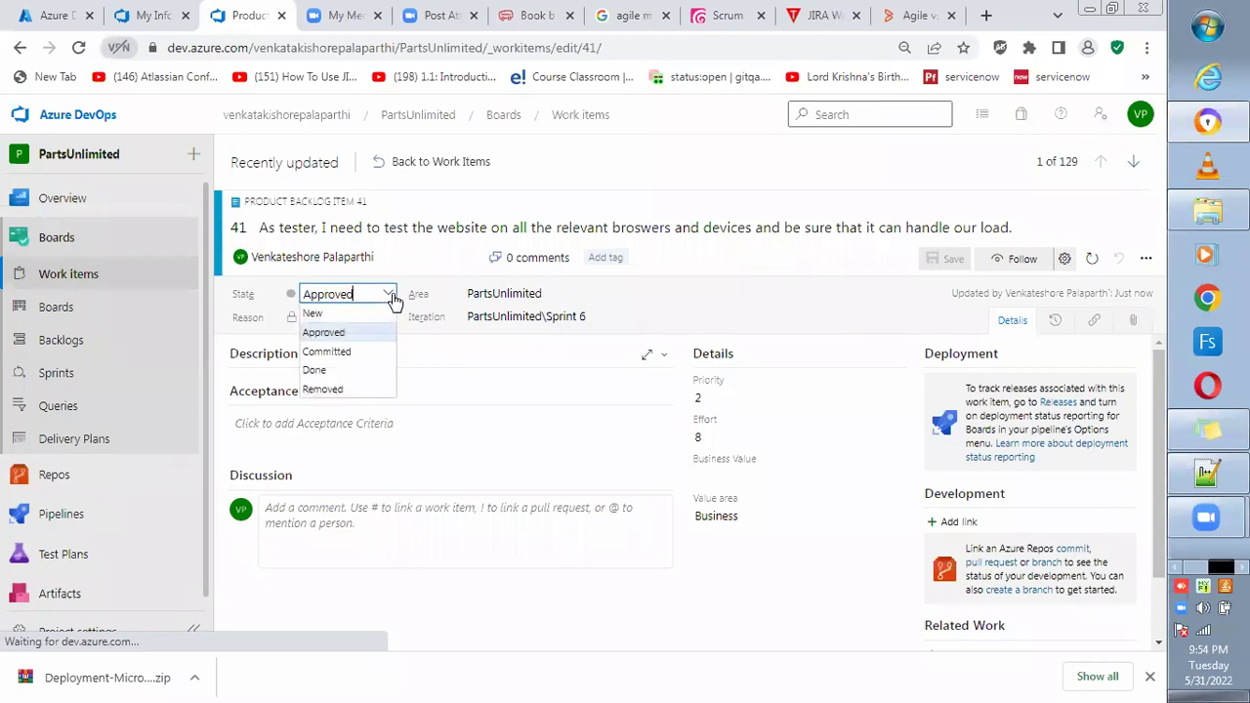
left_click(352, 356)
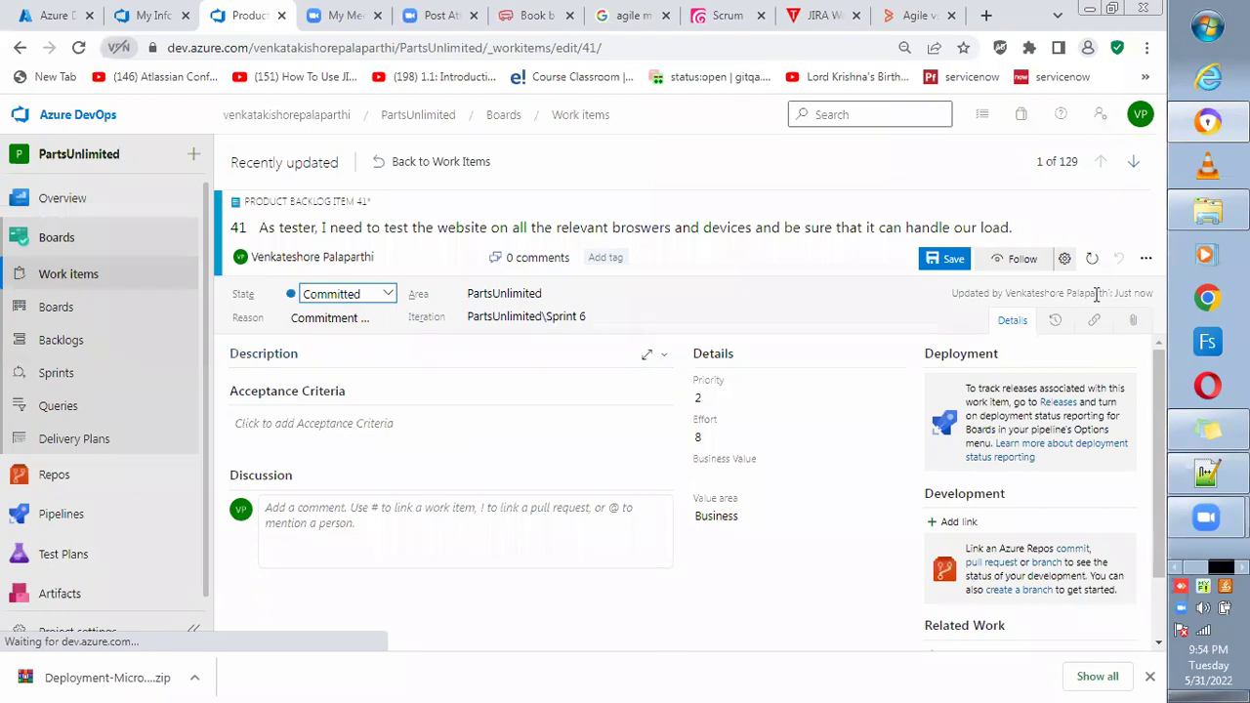
left_click(952, 266)
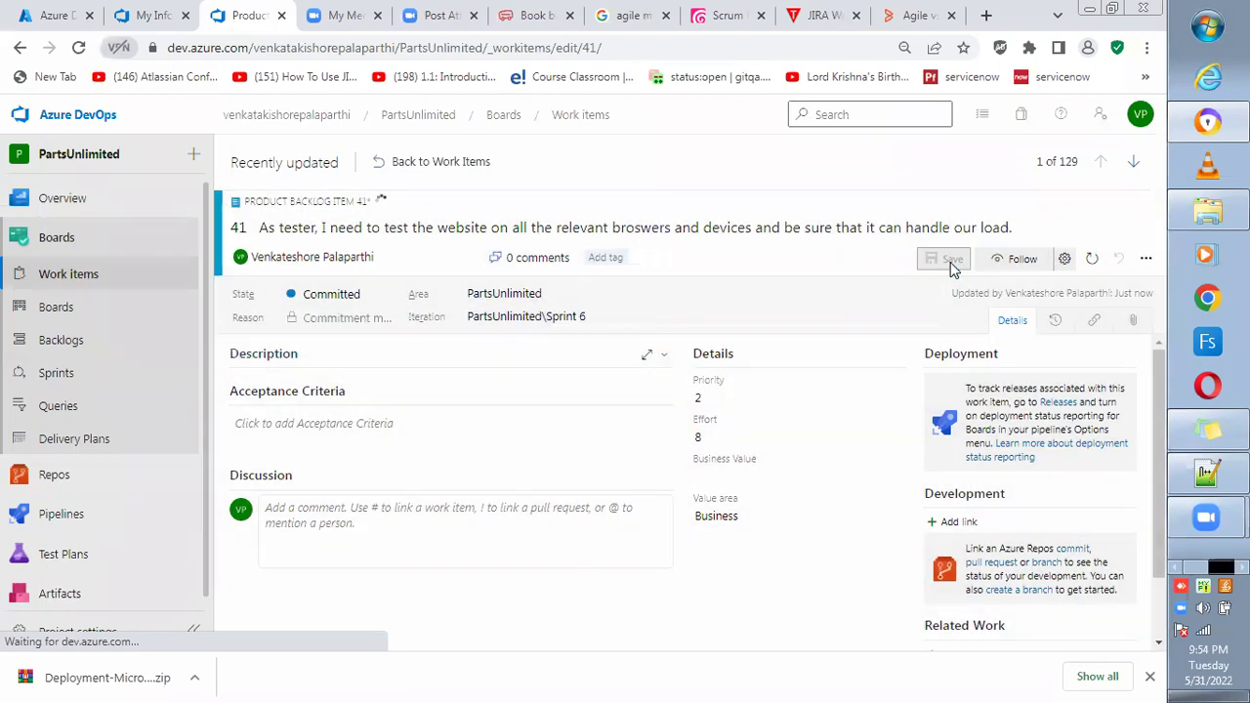
left_click(387, 297)
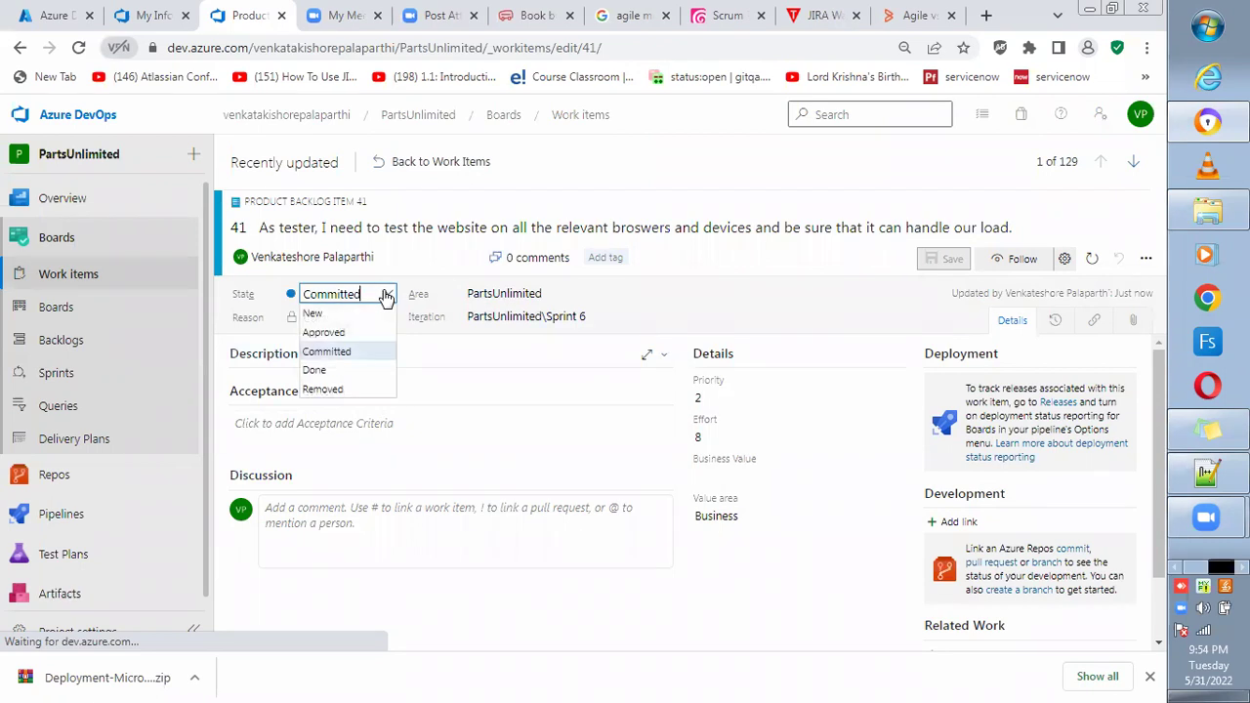
left_click(325, 377)
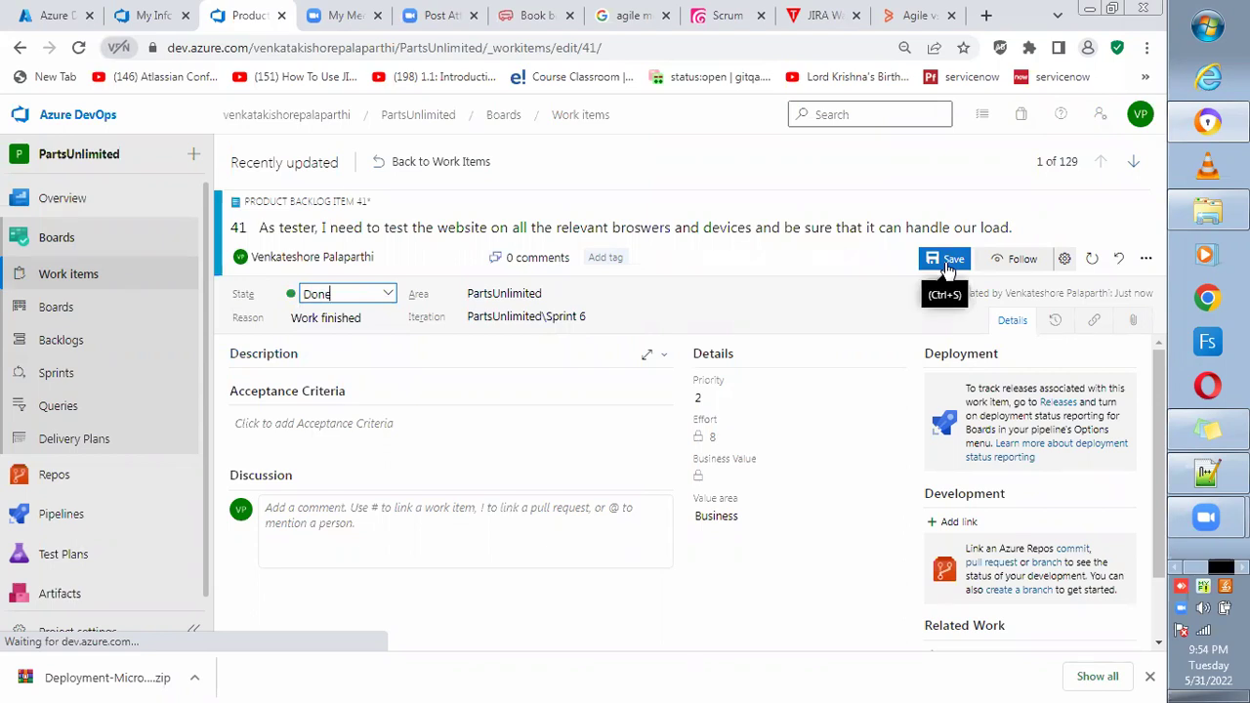
left_click(945, 262)
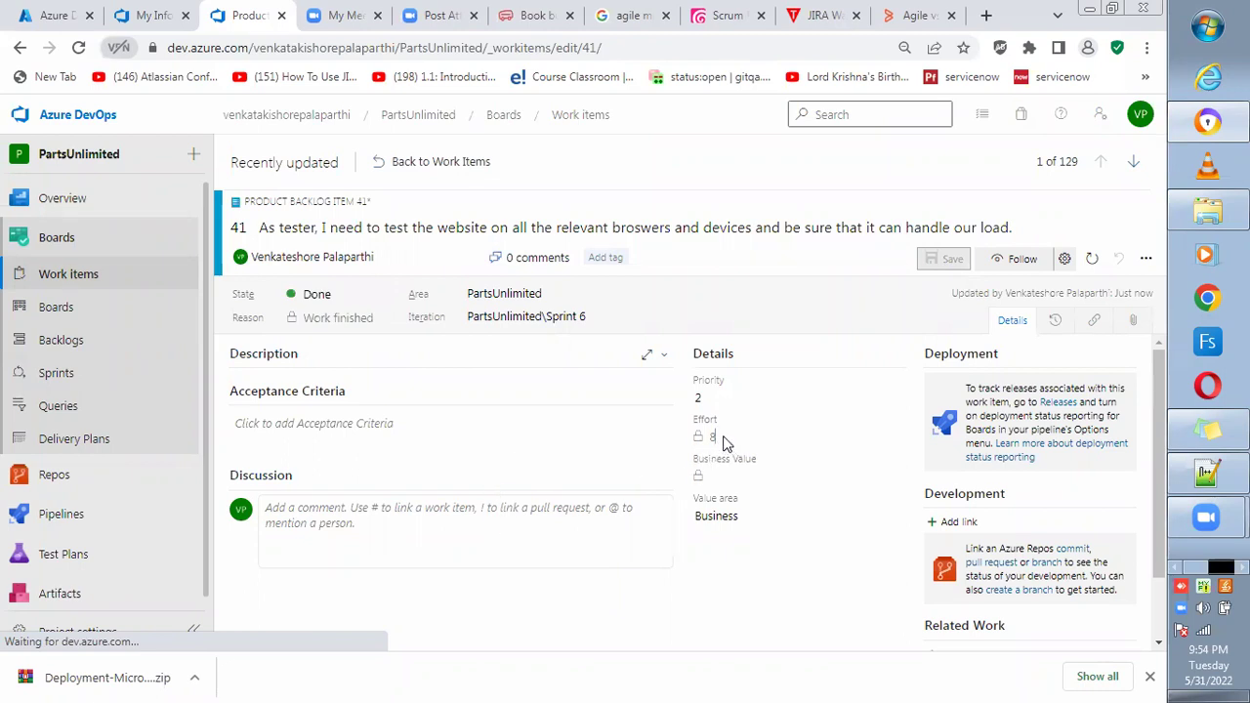
Step: Examine backlog item 41's priority, effort, business value and value area fields and its discussion comment box
left_click(703, 398)
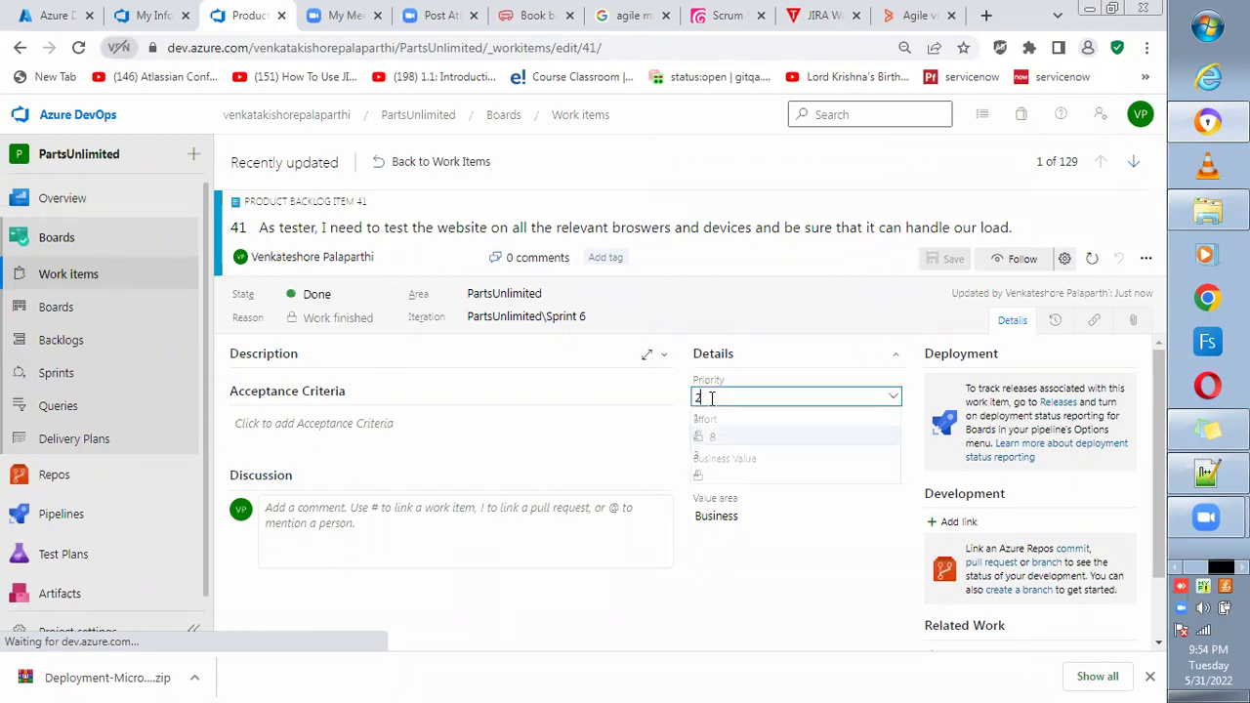
left_click(817, 318)
left_click(624, 599)
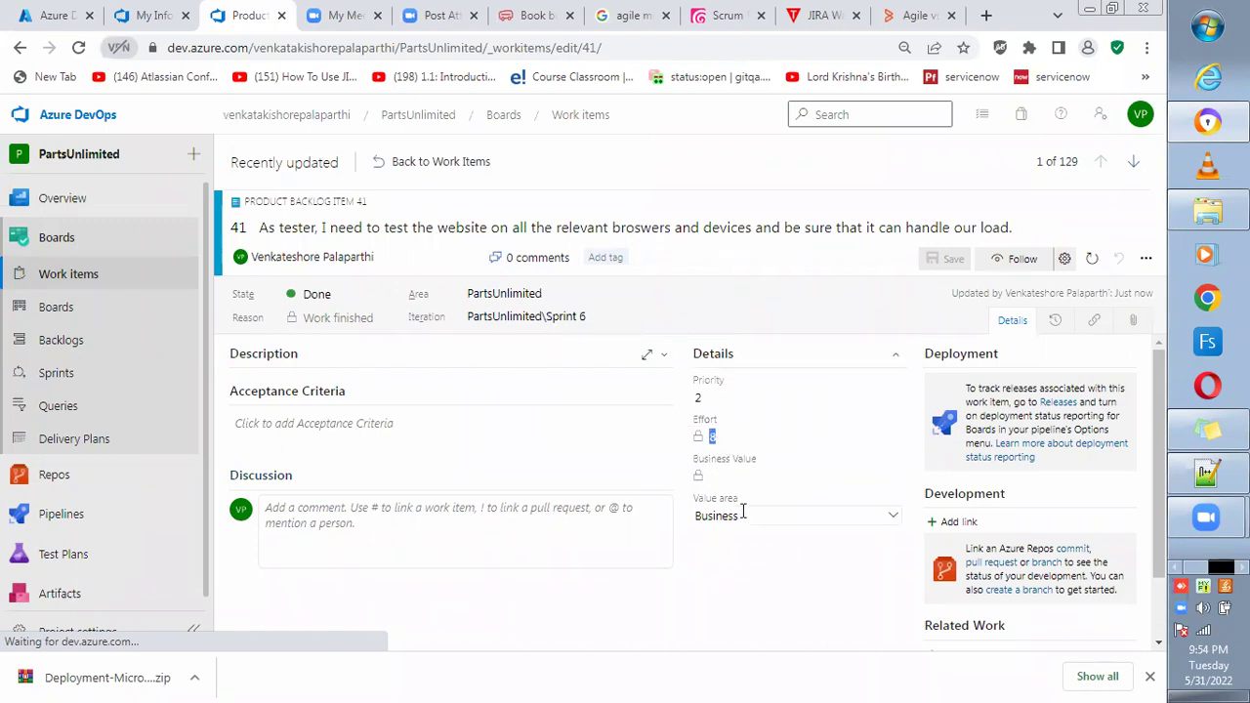
left_click(319, 523)
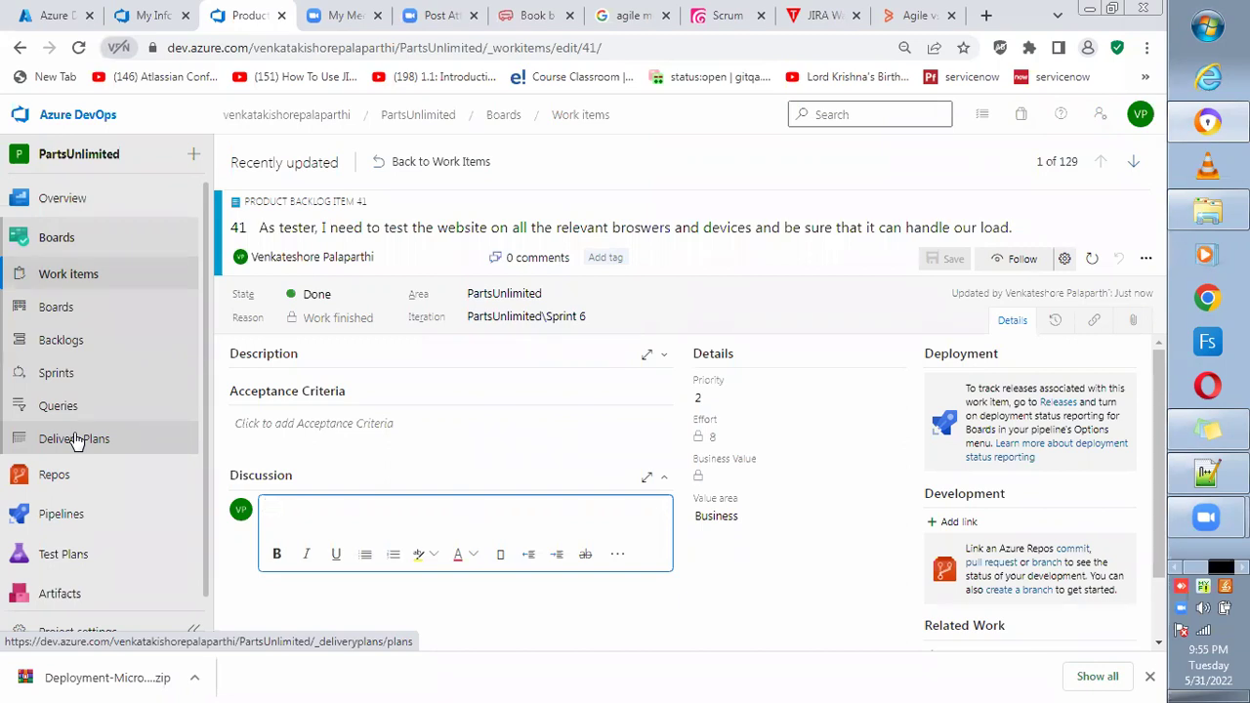
left_click(739, 482)
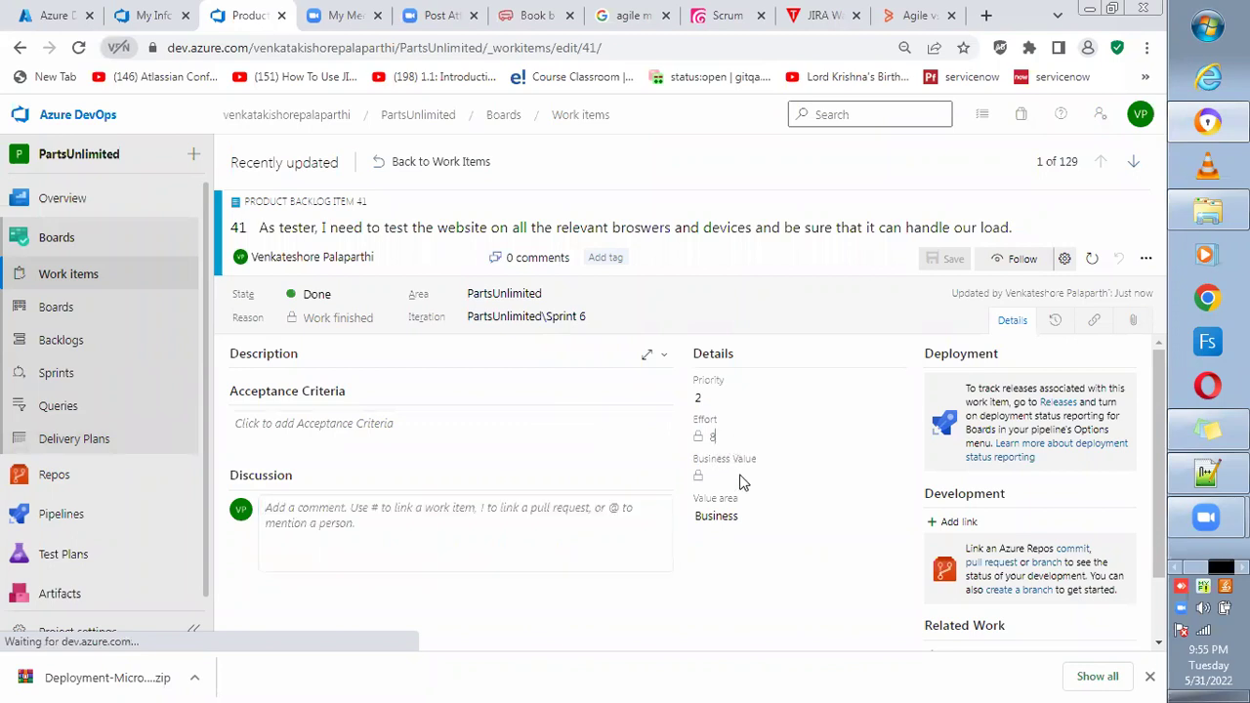
left_click(740, 513)
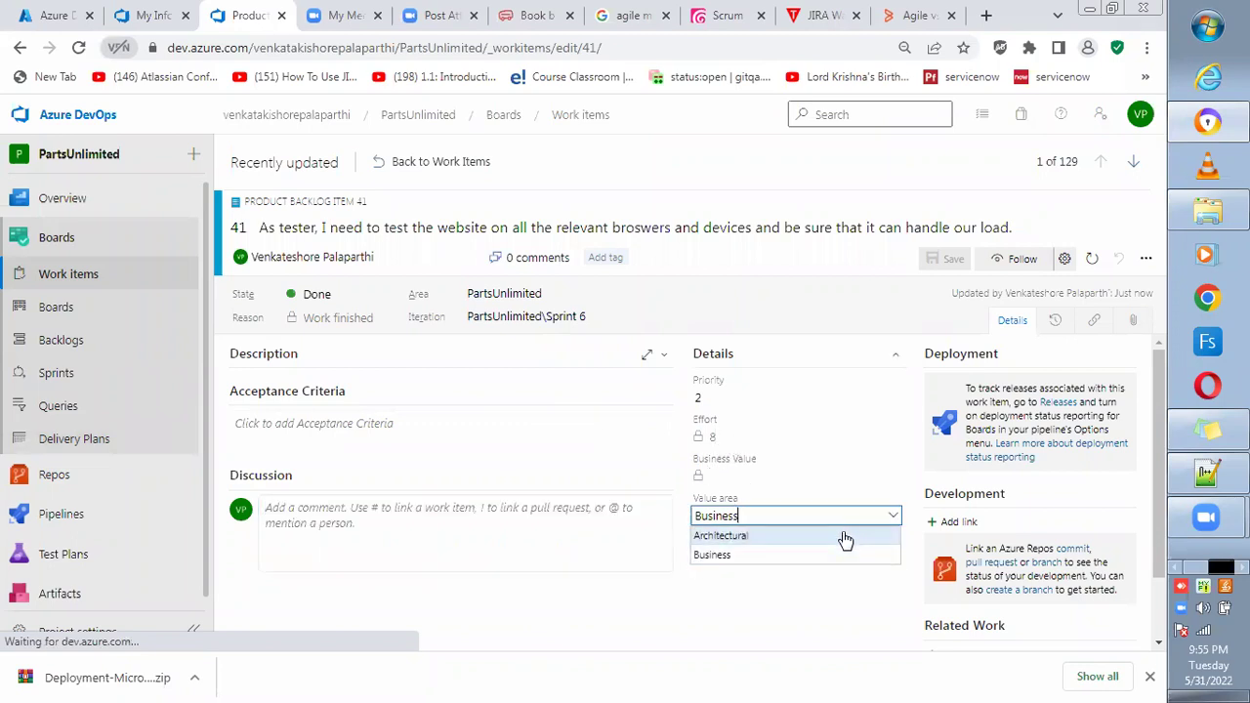
left_click(640, 541)
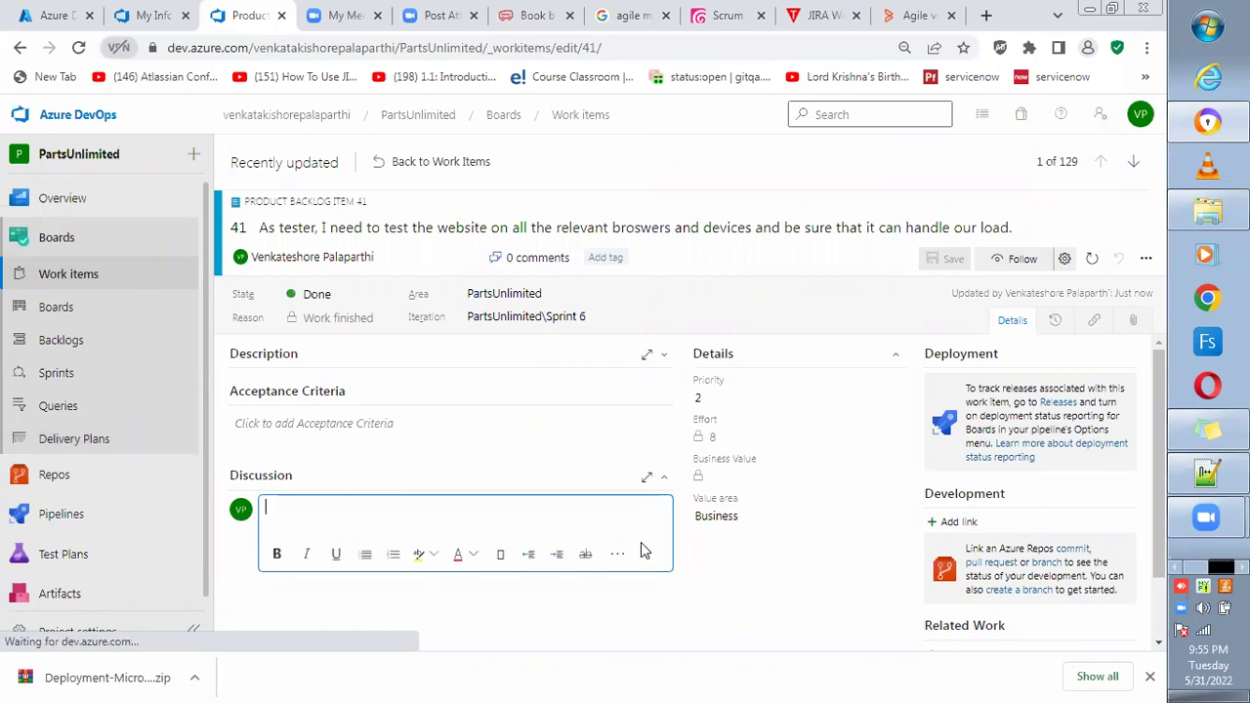
key("alt+Tab")
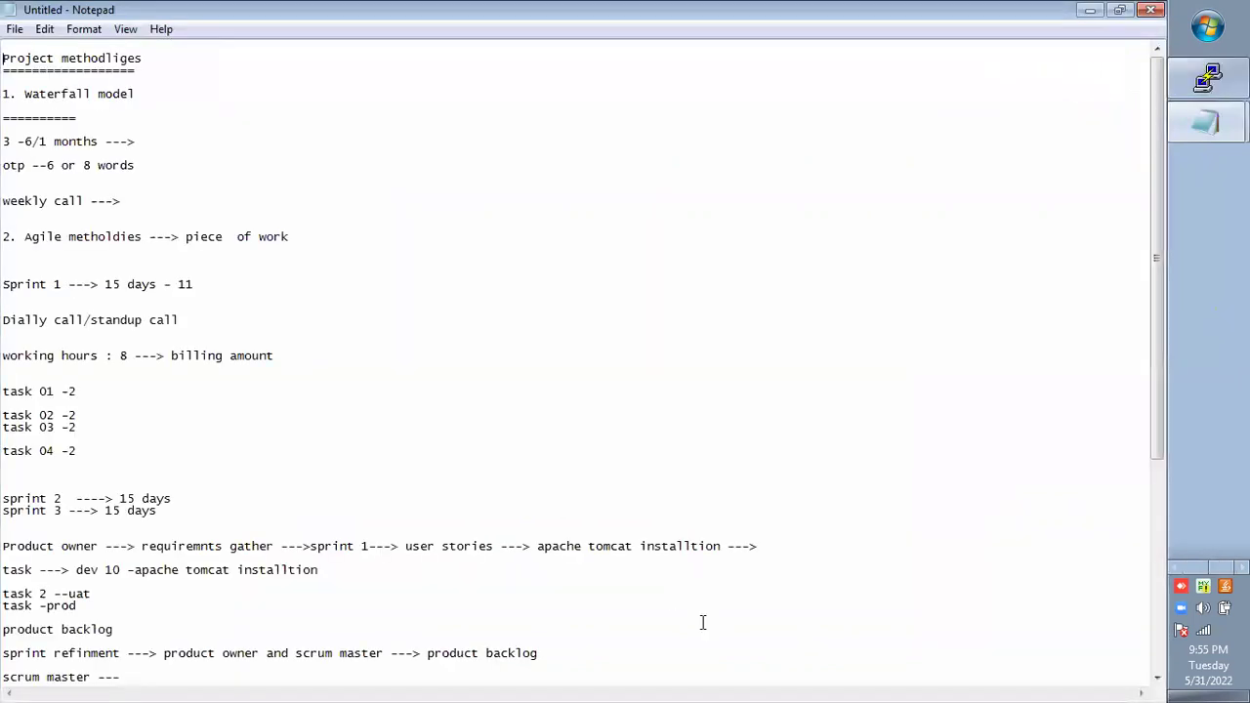
key("alt+Tab")
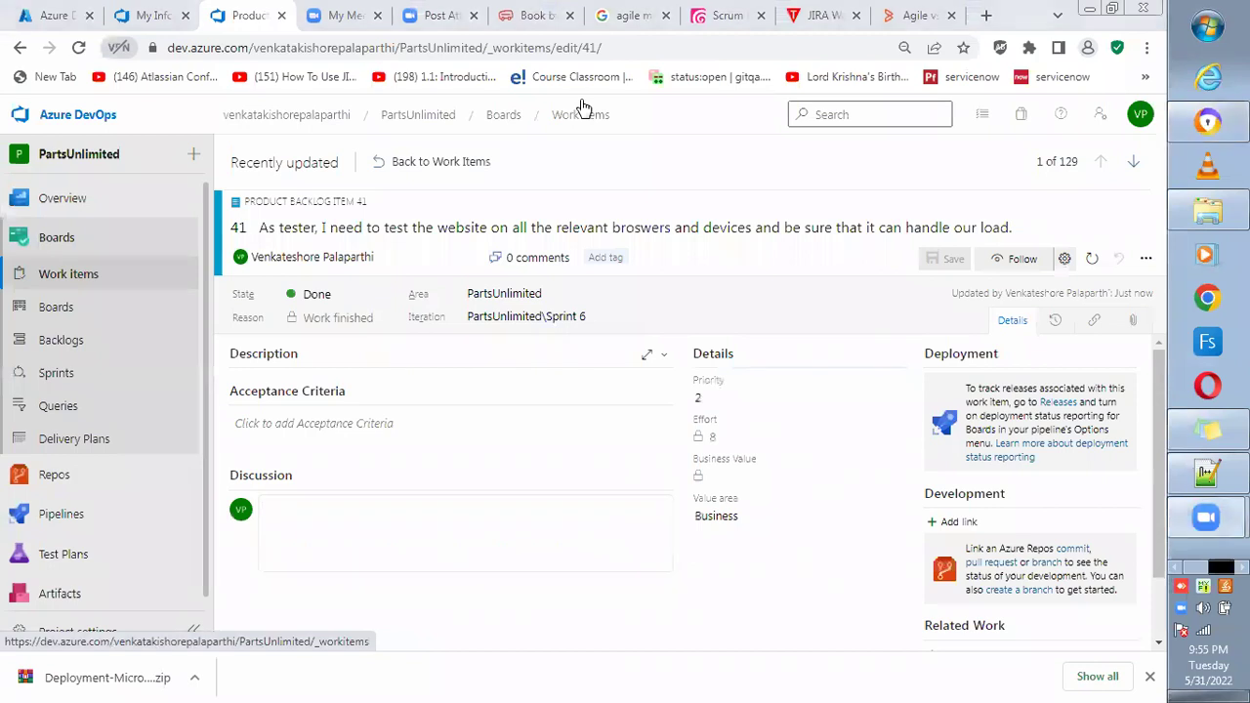
left_click(583, 110)
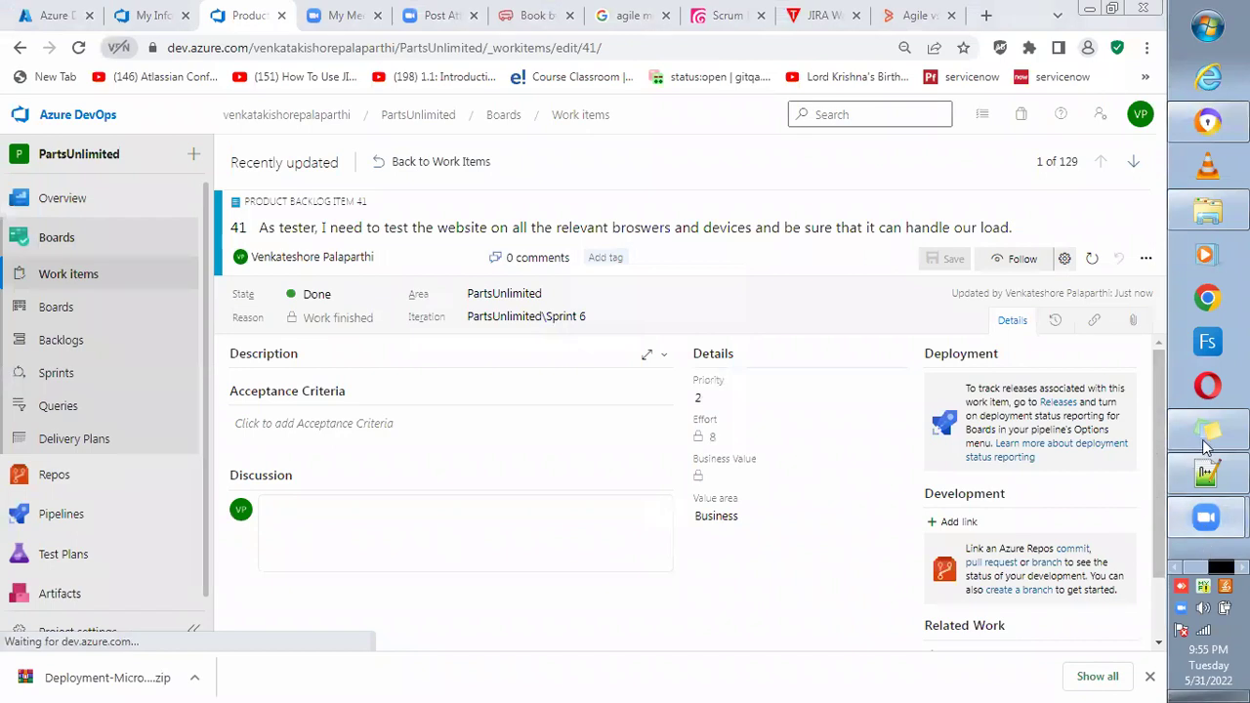
Step: Switch to Notepad and save the project methodology notes as Day2 in the Batch2 folder under Azure_devops_training
key("alt+Tab")
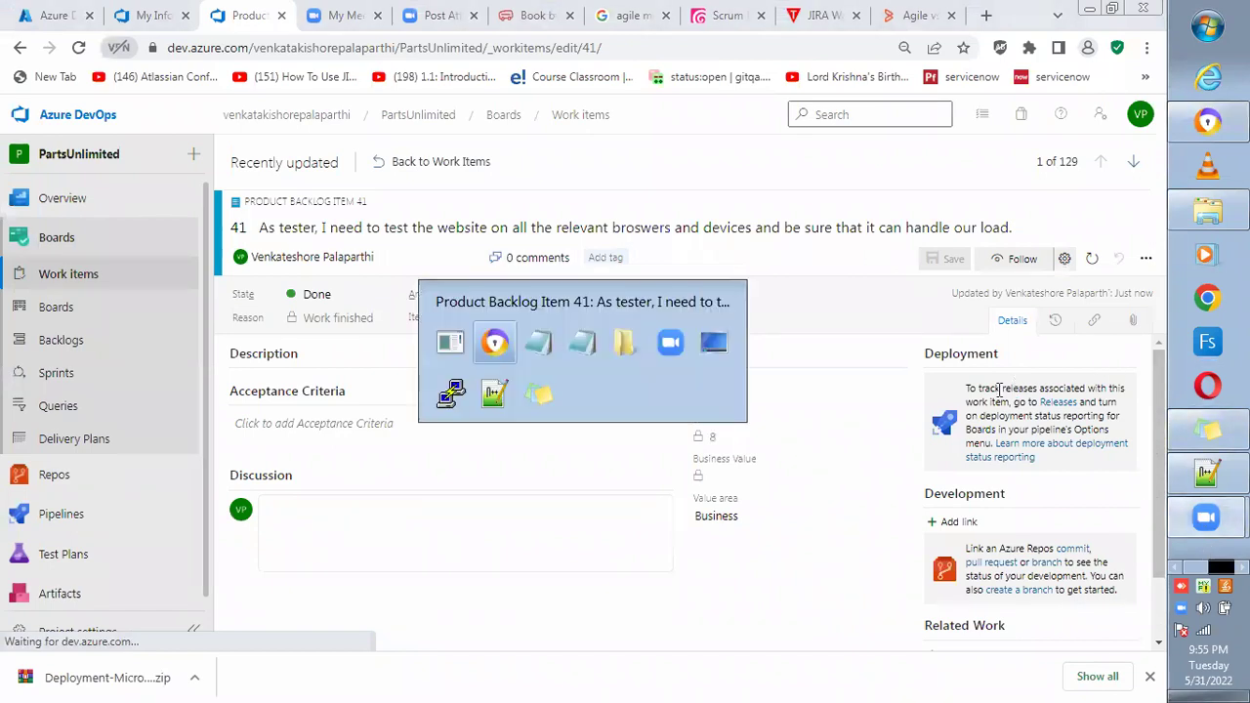
left_click(14, 29)
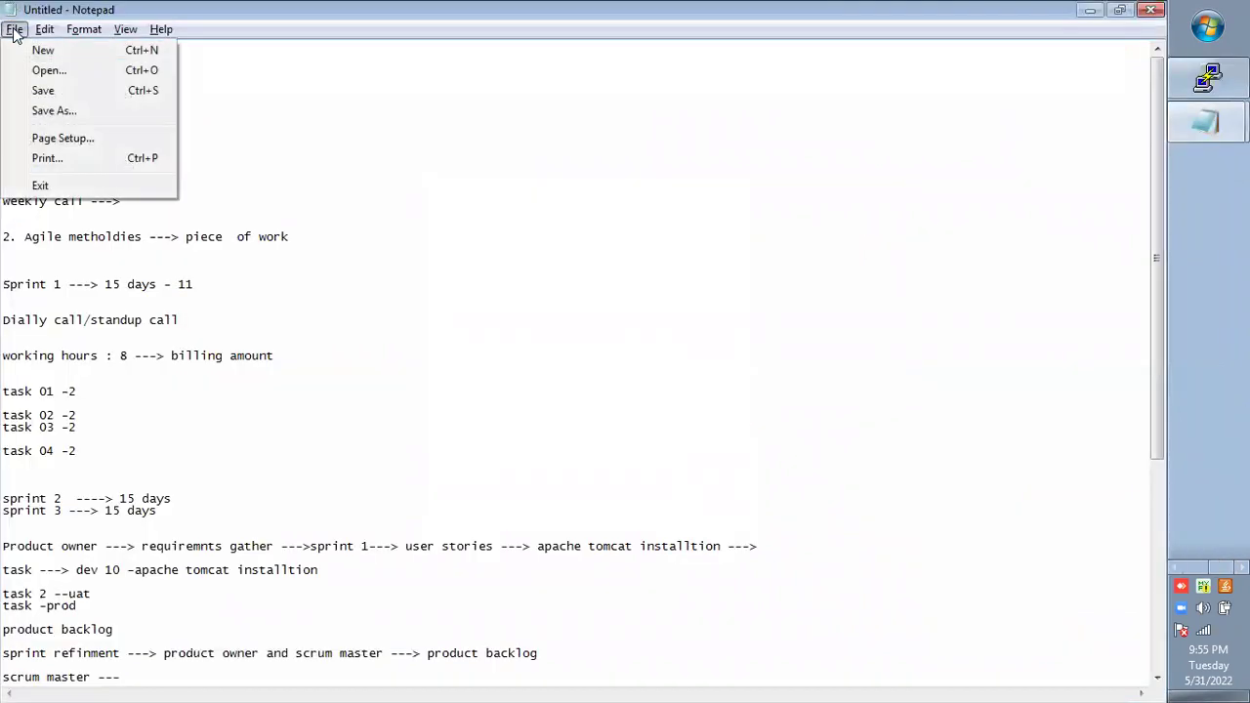
left_click(46, 111)
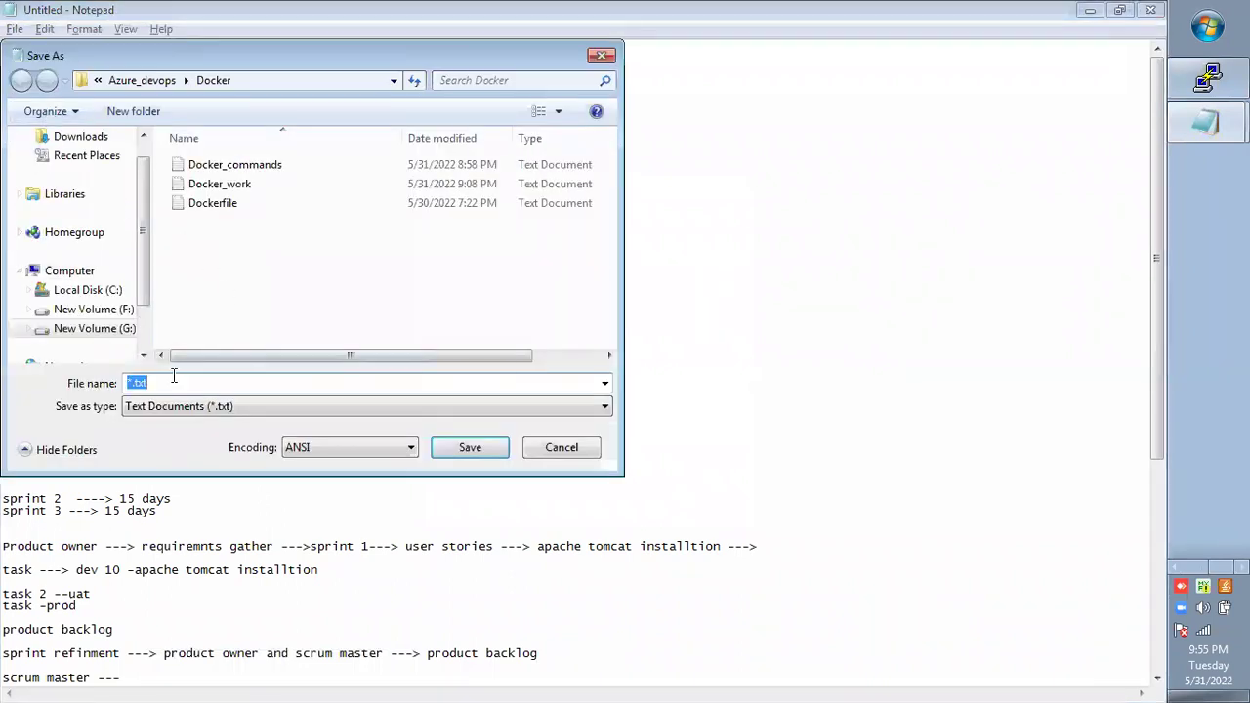
left_click(128, 382)
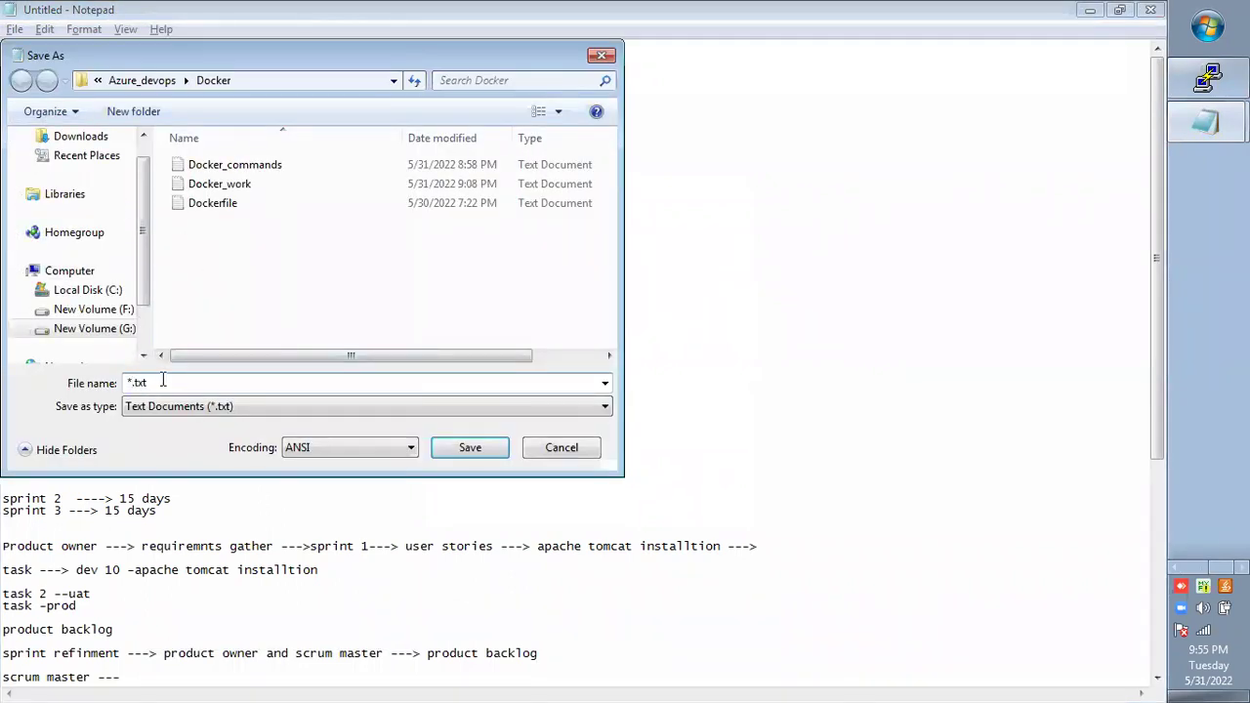
key("Delete")
type("Day2")
left_click(141, 82)
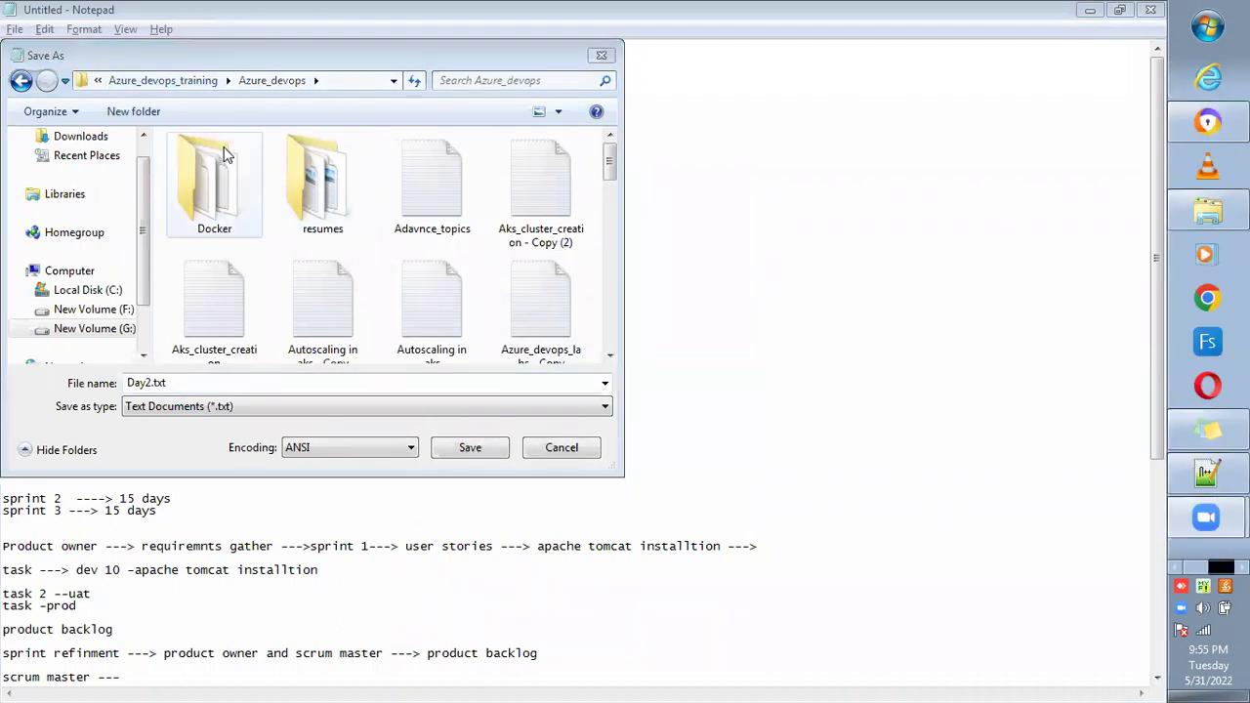
left_click(195, 82)
double_click(207, 184)
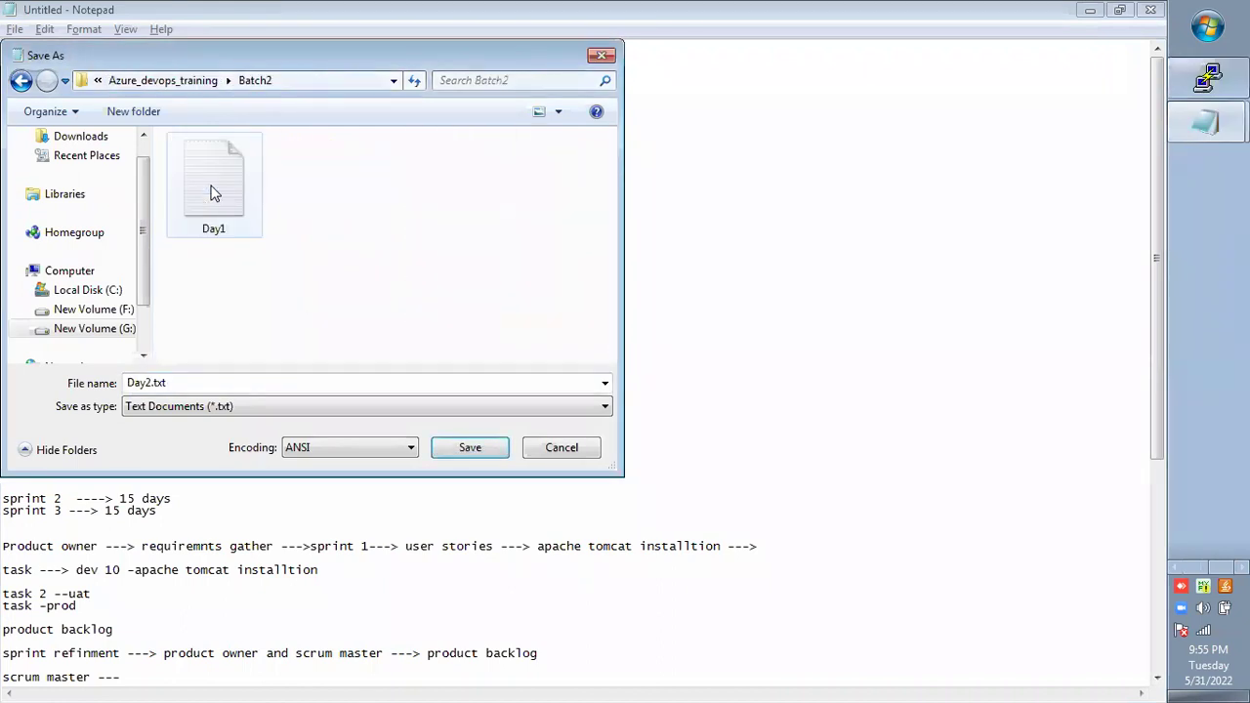
left_click(480, 447)
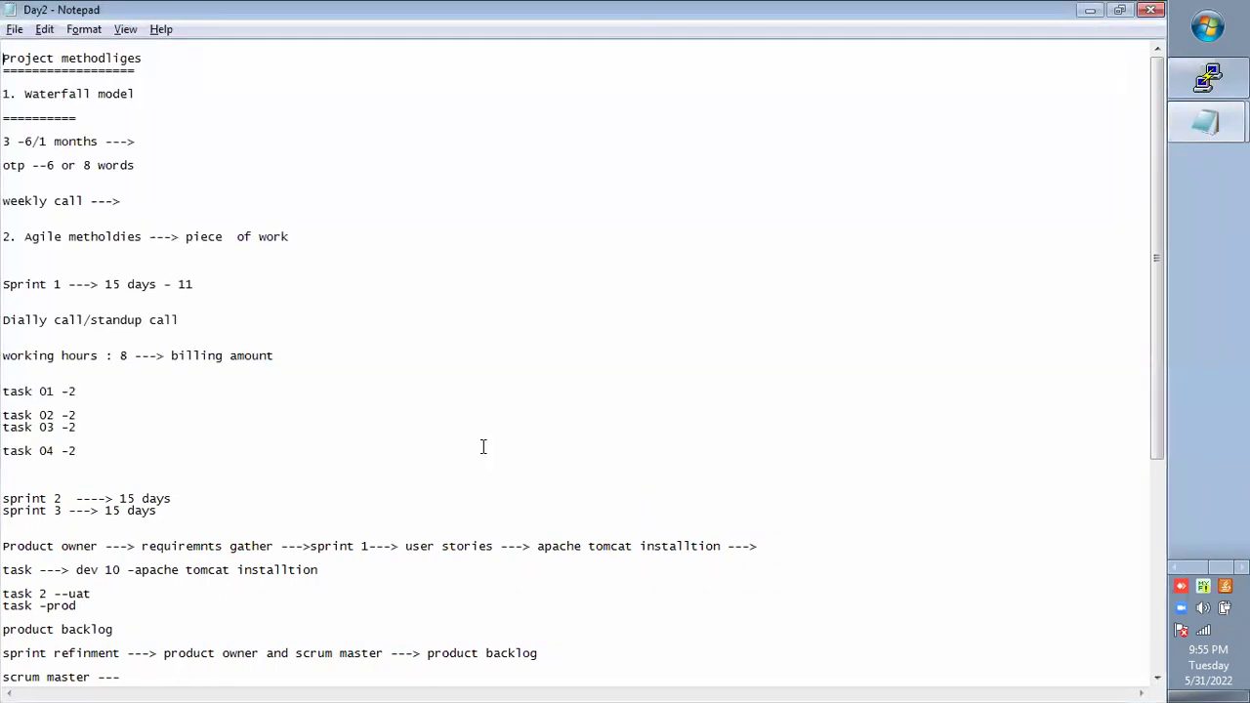
scroll(498, 451, "down", 10)
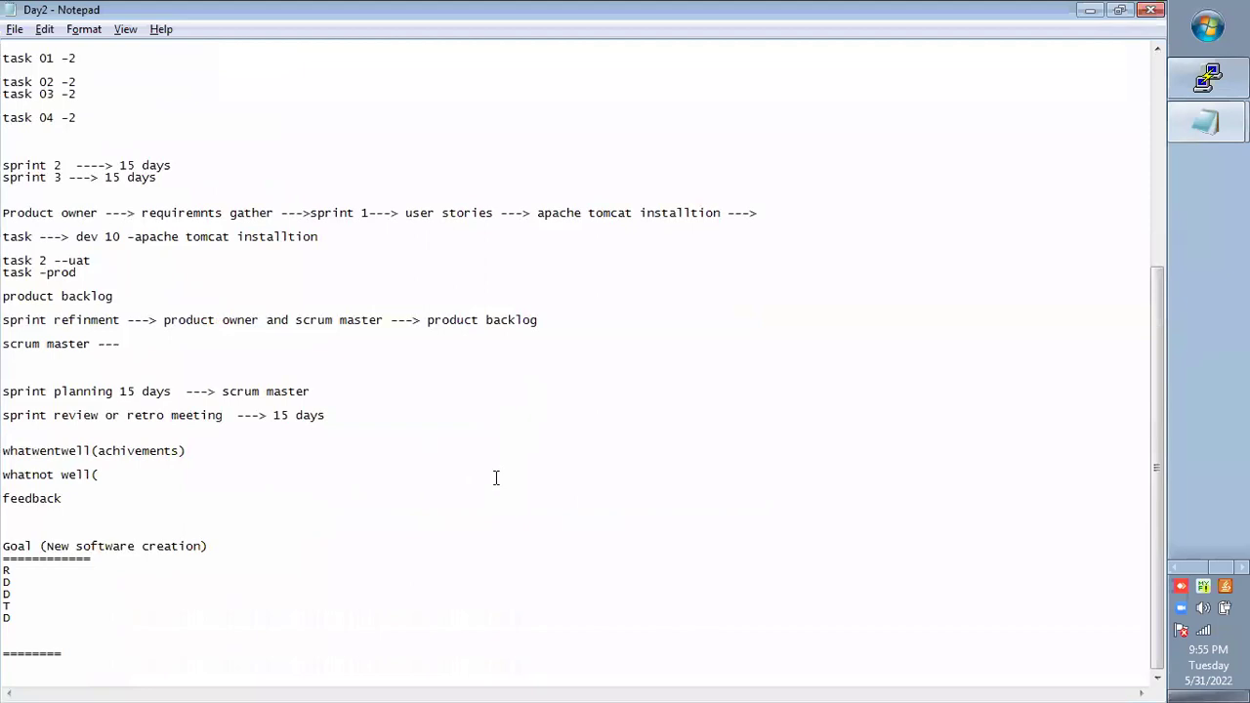